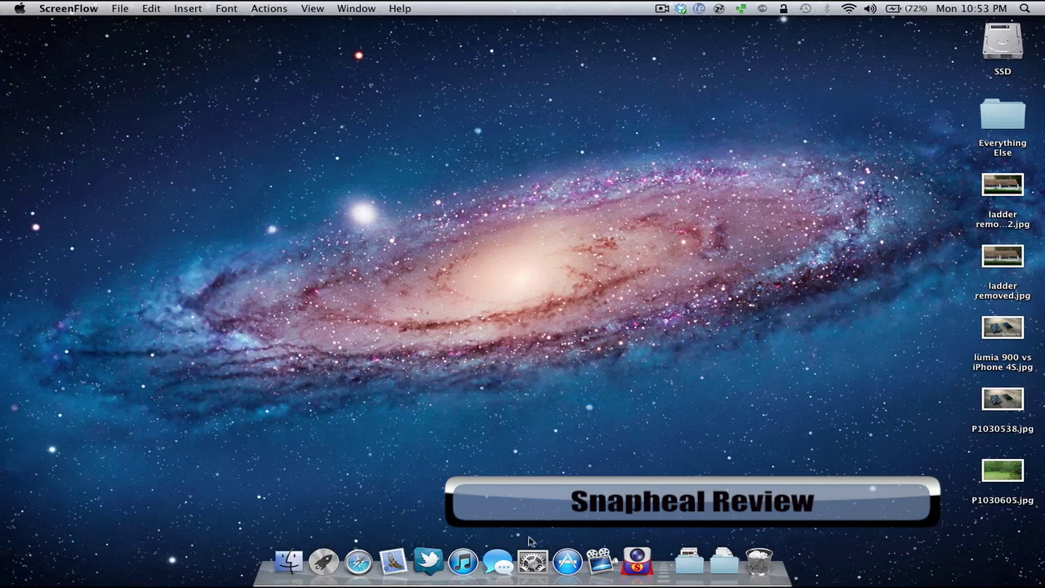
Look over the Snapheal product page on macphun.com in Safari, then close the browser window
{"action": "left_click", "coordinate": [569, 559]}
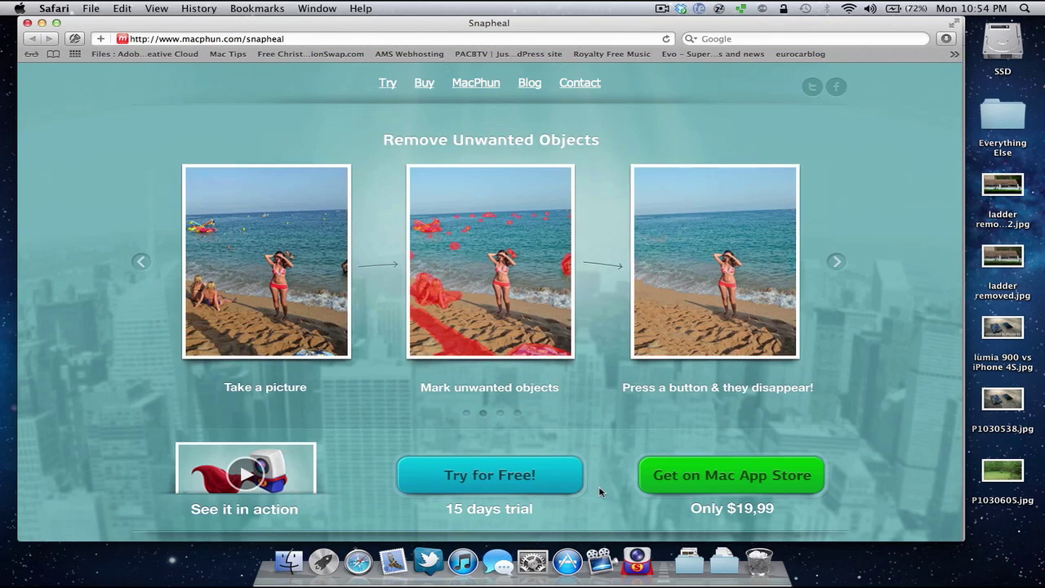
{"action": "left_click", "coordinate": [28, 23]}
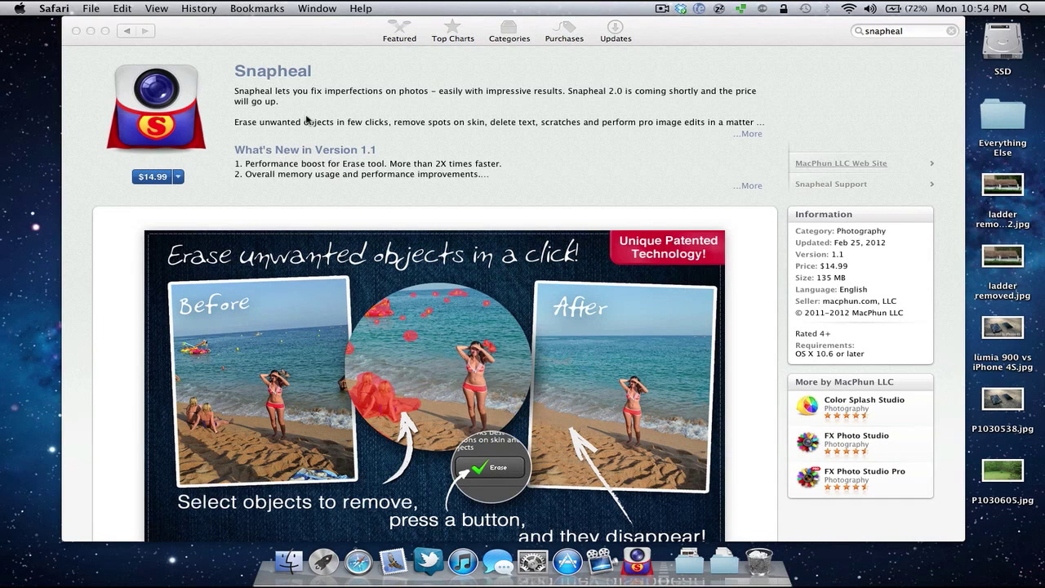
Launch Snapheal through a Spotlight search for 'snap' and undo its most recent edit
{"action": "key", "text": "super+space"}
{"action": "type", "text": "snap"}
{"action": "key", "text": "Return"}
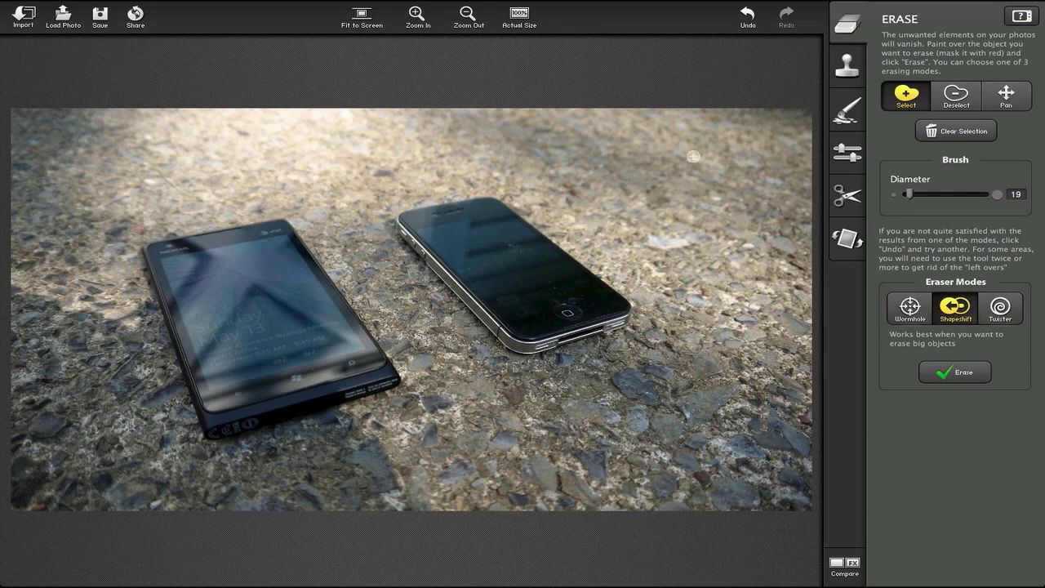
{"action": "left_click", "coordinate": [746, 13]}
Undo the two remaining edits on the phones photo and set the eraser to Wormhole mode
{"action": "left_click", "coordinate": [746, 13]}
{"action": "left_click", "coordinate": [746, 13]}
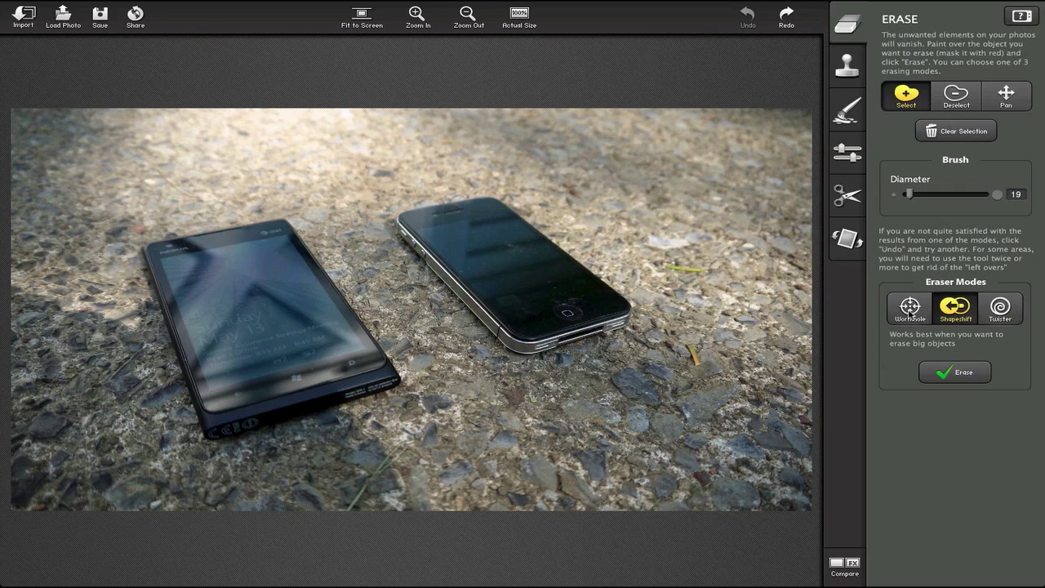
{"action": "left_click", "coordinate": [909, 308]}
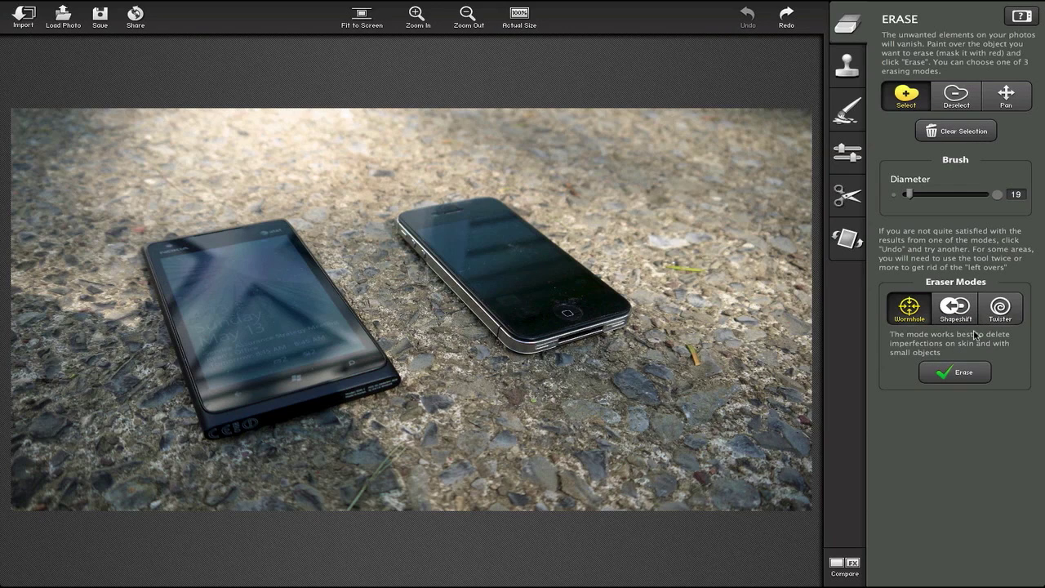
Compare the Shapeshift and Twister erase modes, settling on Shapeshift
{"action": "left_click", "coordinate": [949, 308]}
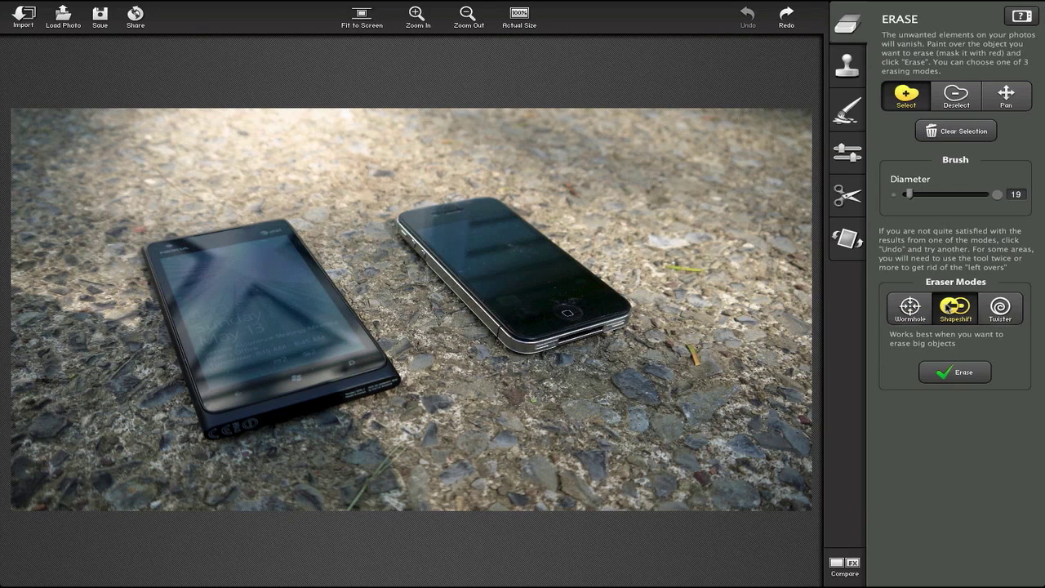
{"action": "left_click", "coordinate": [990, 308]}
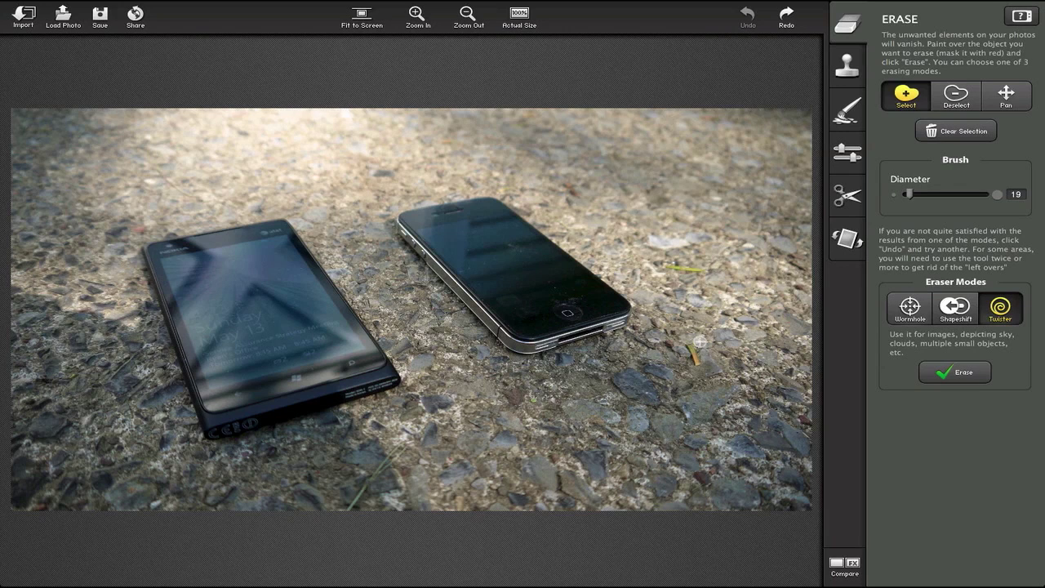
{"action": "left_click", "coordinate": [964, 315]}
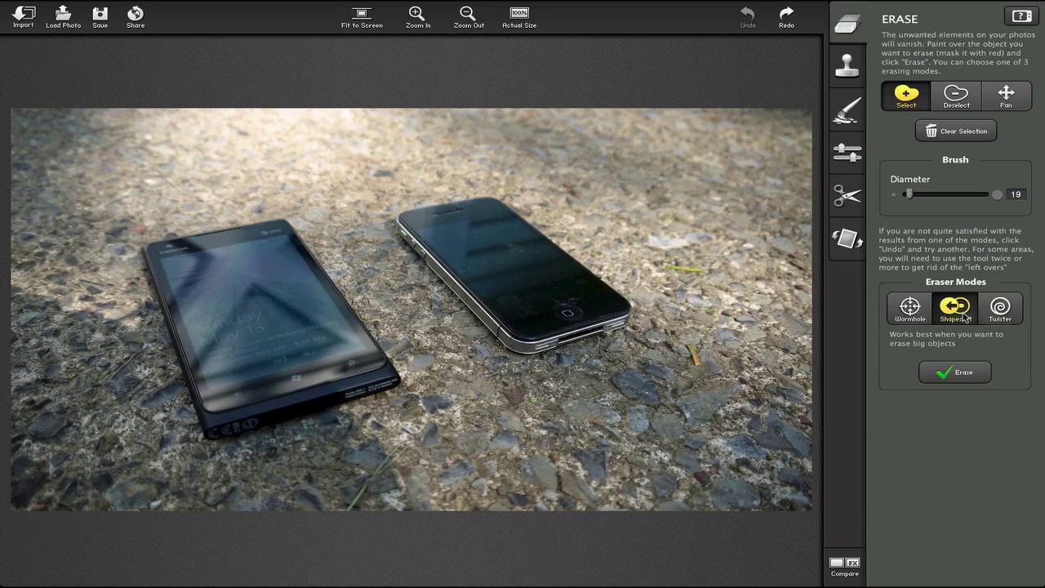
Erase the small yellow object, the green straw and a spot near the bottom edge
{"action": "left_click_drag", "start_coordinate": [687, 342], "coordinate": [697, 360]}
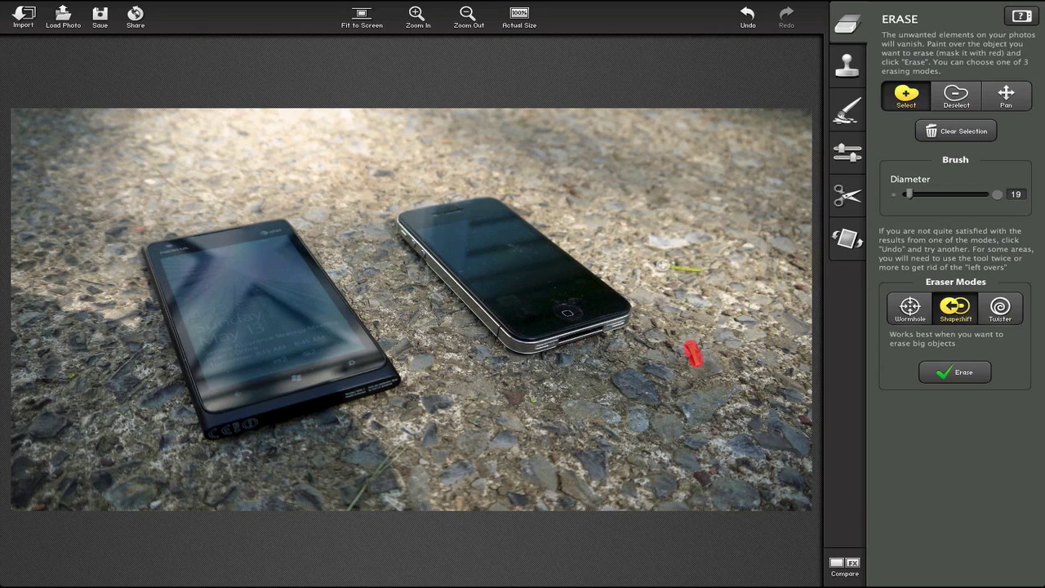
{"action": "left_click_drag", "start_coordinate": [660, 264], "coordinate": [696, 267]}
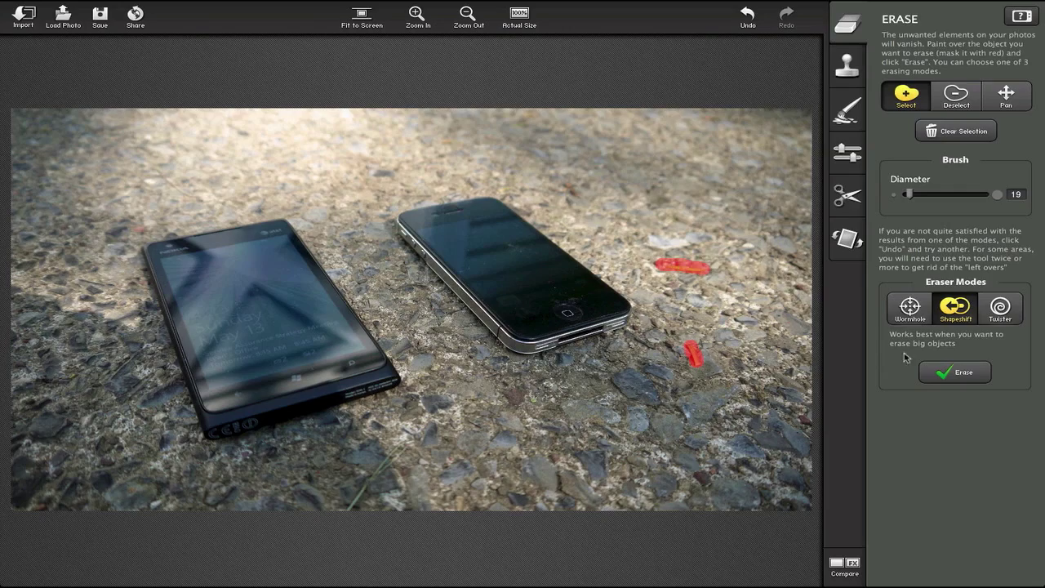
{"action": "left_click", "coordinate": [941, 372]}
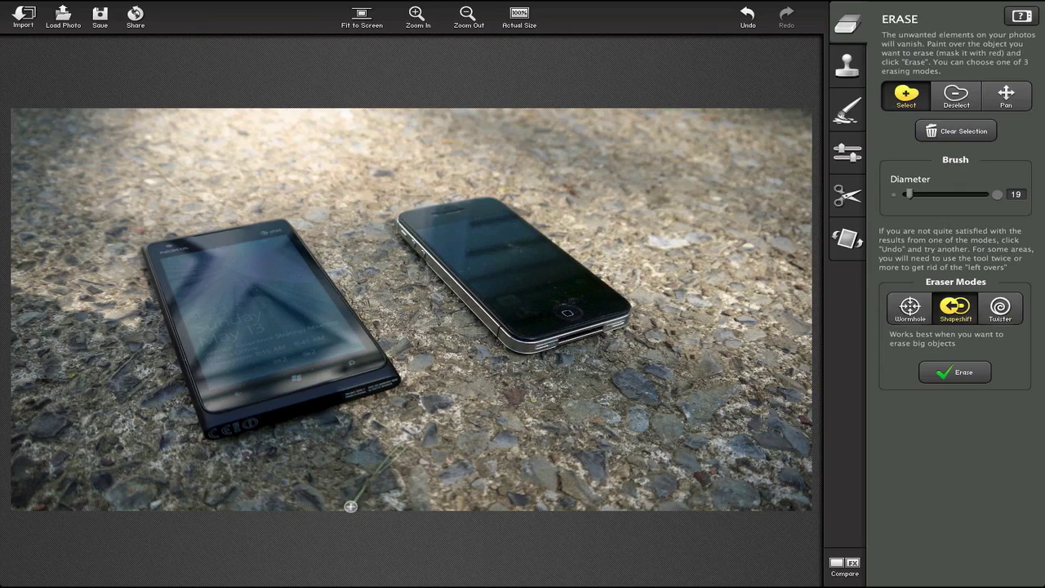
{"action": "left_click_drag", "start_coordinate": [351, 506], "coordinate": [406, 444]}
{"action": "left_click", "coordinate": [976, 372]}
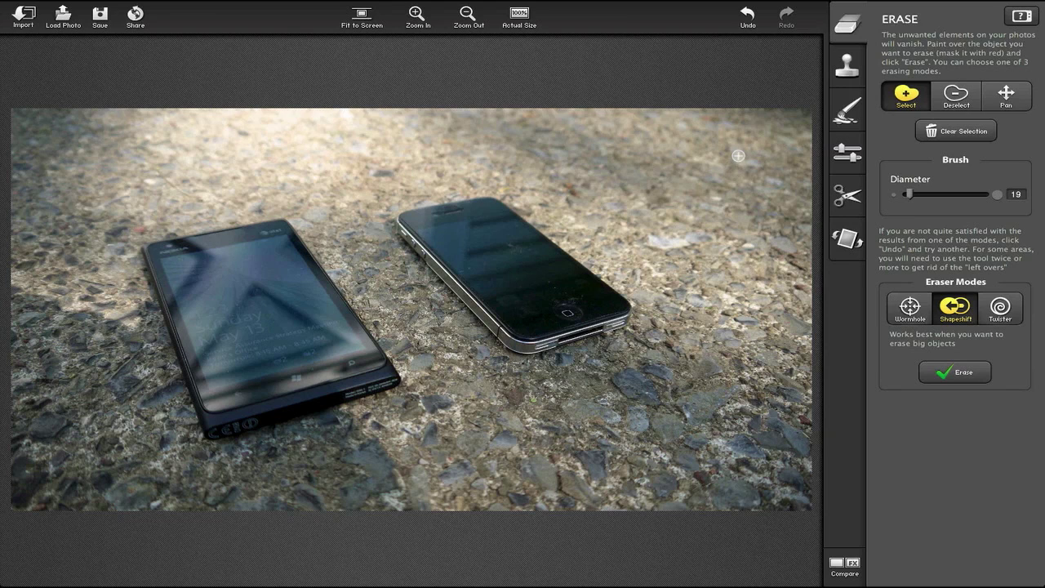
{"action": "left_click", "coordinate": [858, 57]}
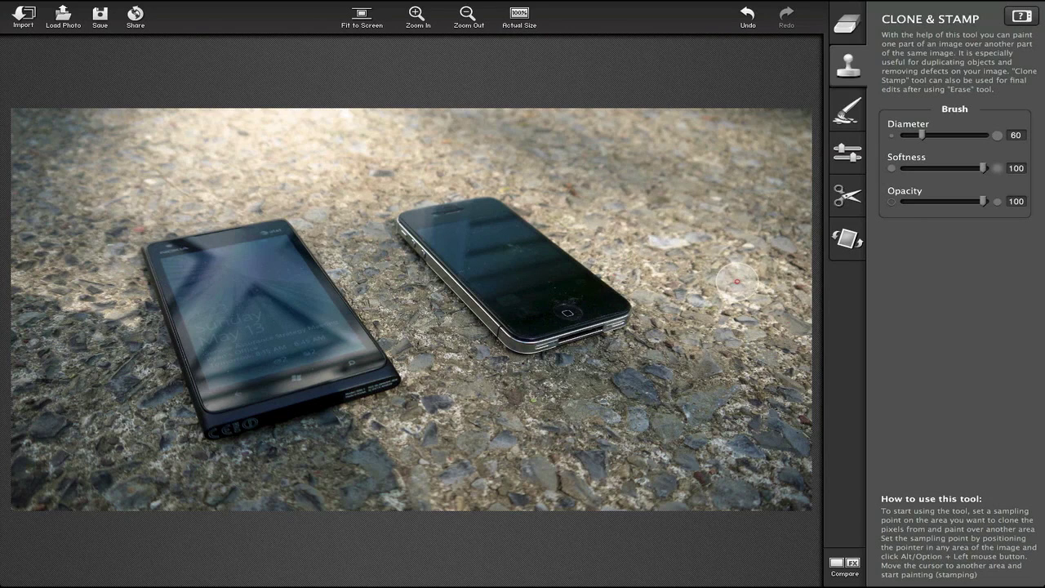
Tour the Retouch, Adjust, Crop and Rotate tools, then return to the Erase tool
{"action": "left_click", "coordinate": [841, 129]}
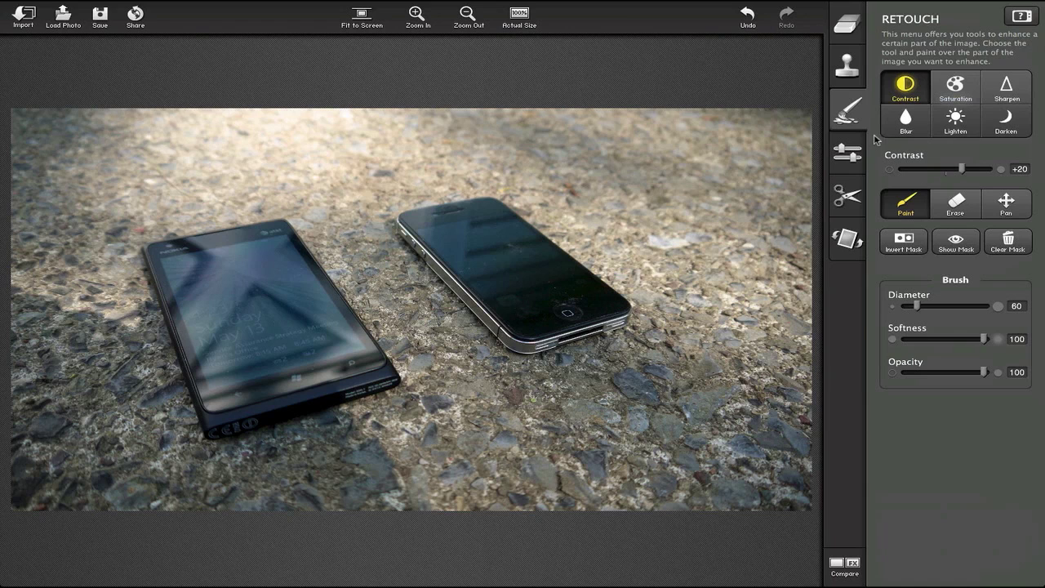
{"action": "left_click", "coordinate": [849, 151]}
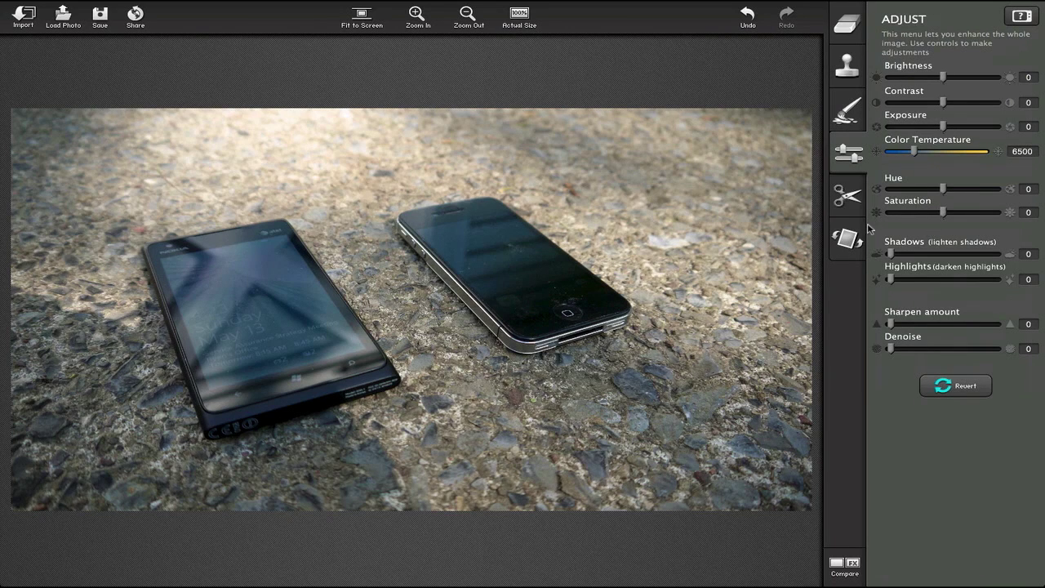
{"action": "left_click", "coordinate": [847, 198]}
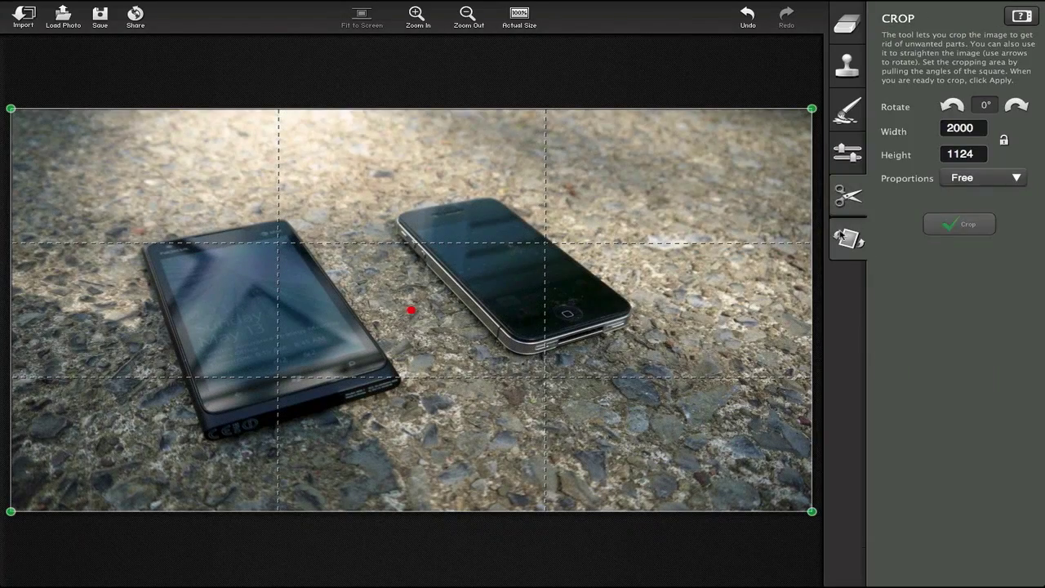
{"action": "left_click", "coordinate": [847, 238]}
{"action": "left_click", "coordinate": [852, 11]}
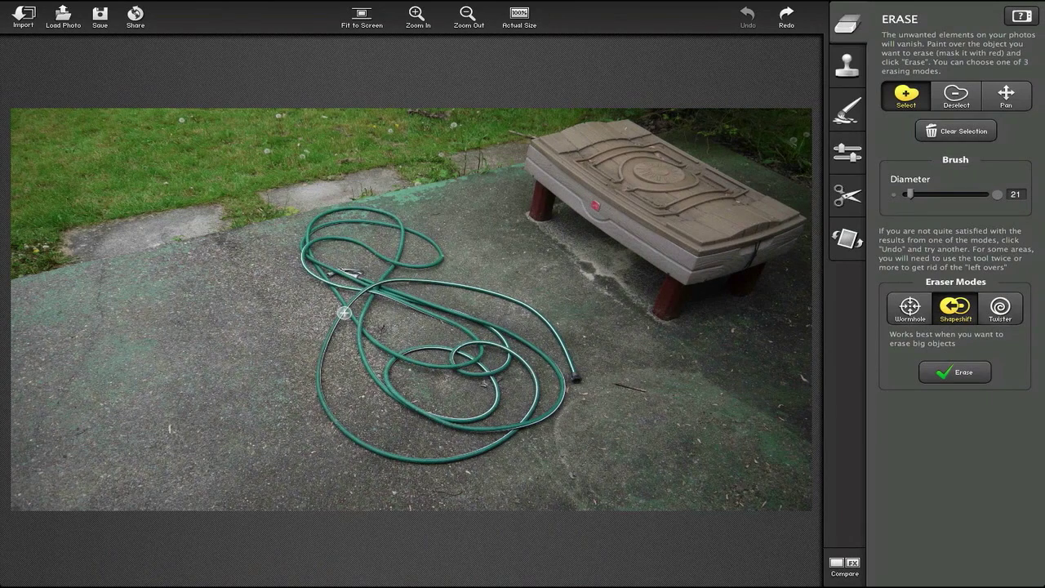
Mask and erase the hose's lower loops, its tip and the next curve on the patio
{"action": "mouse_move", "coordinate": [346, 304]}
{"action": "left_mouse_down"}
{"action": "mouse_move", "coordinate": [322, 375]}
{"action": "mouse_move", "coordinate": [323, 402]}
{"action": "mouse_move", "coordinate": [345, 429]}
{"action": "mouse_move", "coordinate": [415, 458]}
{"action": "mouse_move", "coordinate": [457, 455]}
{"action": "mouse_move", "coordinate": [514, 431]}
{"action": "mouse_move", "coordinate": [465, 430]}
{"action": "mouse_move", "coordinate": [403, 405]}
{"action": "mouse_move", "coordinate": [346, 312]}
{"action": "left_mouse_up"}
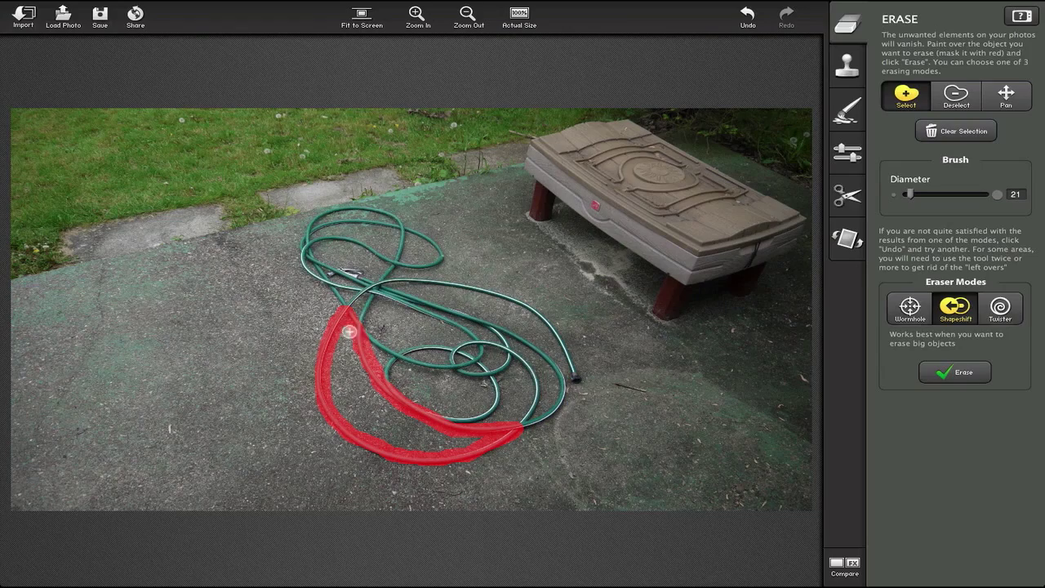
{"action": "left_click", "coordinate": [987, 374]}
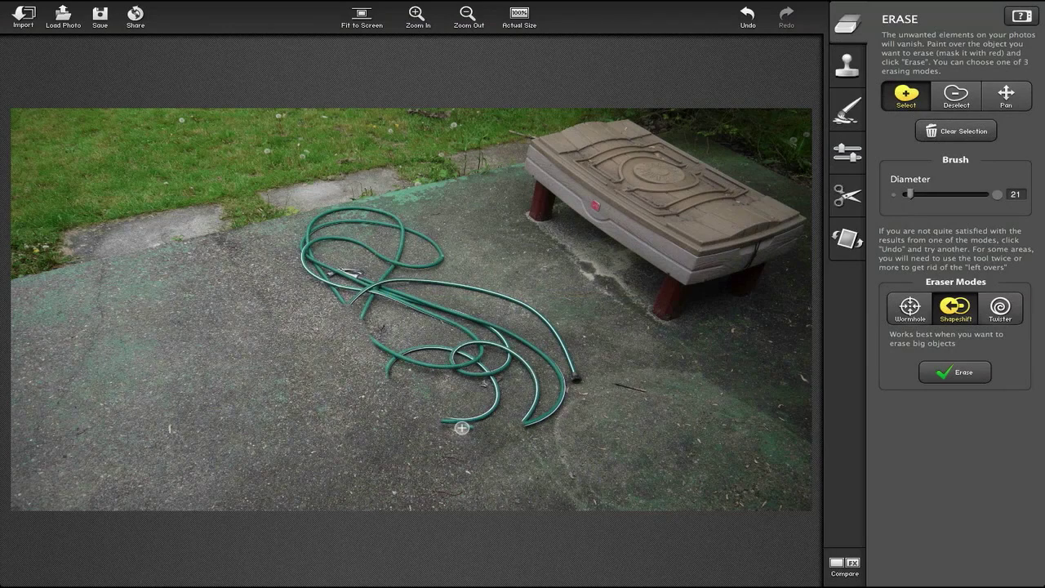
{"action": "mouse_move", "coordinate": [467, 426]}
{"action": "left_mouse_down"}
{"action": "mouse_move", "coordinate": [496, 381]}
{"action": "mouse_move", "coordinate": [482, 368]}
{"action": "mouse_move", "coordinate": [415, 354]}
{"action": "mouse_move", "coordinate": [389, 367]}
{"action": "mouse_move", "coordinate": [423, 347]}
{"action": "mouse_move", "coordinate": [373, 341]}
{"action": "mouse_move", "coordinate": [495, 373]}
{"action": "left_mouse_up"}
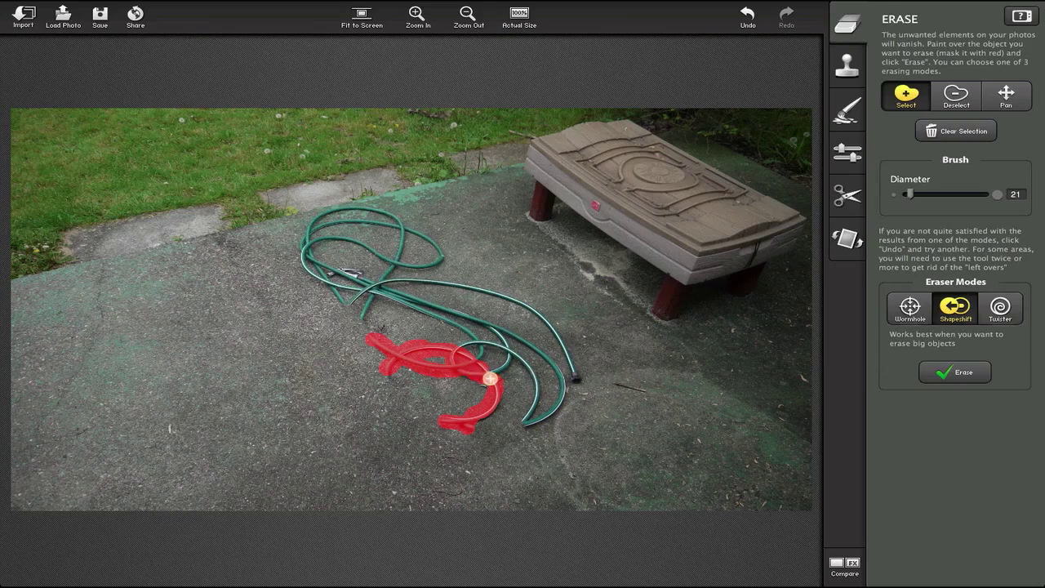
{"action": "left_click", "coordinate": [939, 377]}
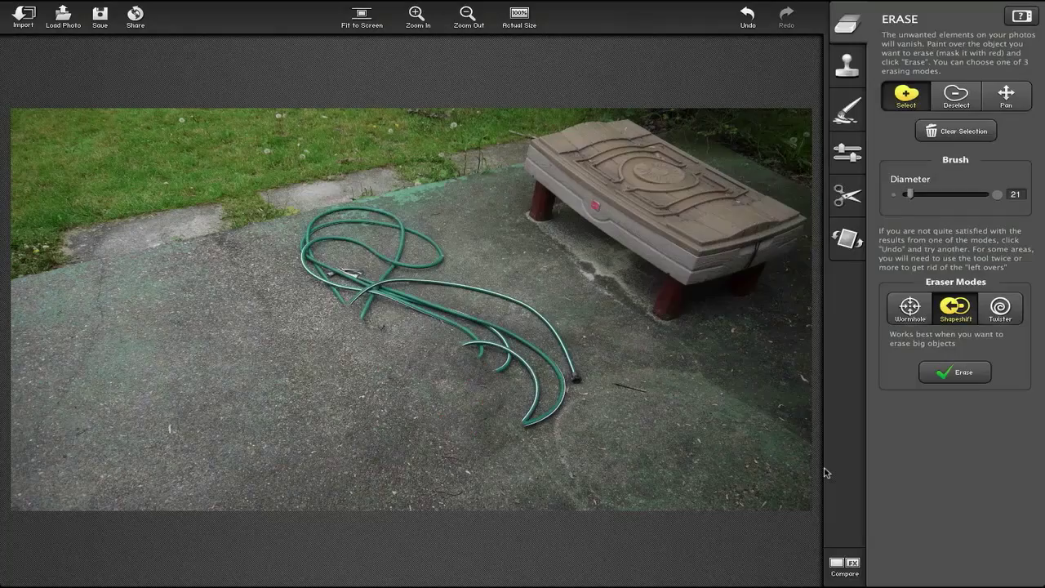
{"action": "mouse_move", "coordinate": [578, 382]}
{"action": "left_mouse_down"}
{"action": "mouse_move", "coordinate": [541, 316]}
{"action": "mouse_move", "coordinate": [505, 299]}
{"action": "mouse_move", "coordinate": [440, 284]}
{"action": "mouse_move", "coordinate": [383, 289]}
{"action": "mouse_move", "coordinate": [485, 322]}
{"action": "mouse_move", "coordinate": [508, 341]}
{"action": "mouse_move", "coordinate": [509, 332]}
{"action": "mouse_move", "coordinate": [556, 367]}
{"action": "mouse_move", "coordinate": [562, 403]}
{"action": "mouse_move", "coordinate": [527, 425]}
{"action": "left_mouse_up"}
{"action": "left_click", "coordinate": [939, 372]}
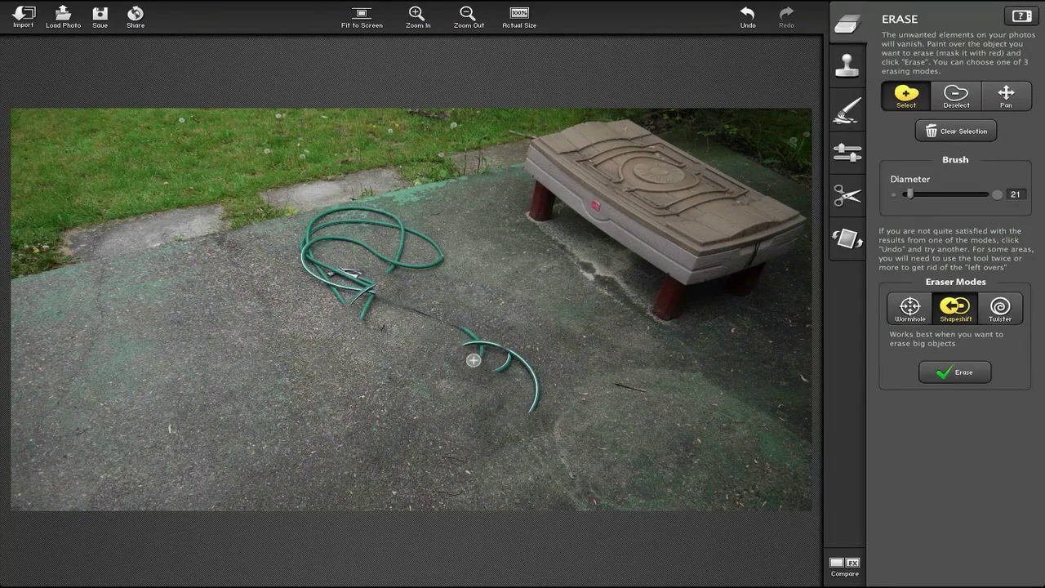
{"action": "mouse_move", "coordinate": [478, 355]}
{"action": "left_mouse_down"}
{"action": "mouse_move", "coordinate": [424, 313]}
{"action": "mouse_move", "coordinate": [382, 298]}
{"action": "mouse_move", "coordinate": [497, 345]}
{"action": "mouse_move", "coordinate": [527, 403]}
{"action": "mouse_move", "coordinate": [501, 354]}
{"action": "left_mouse_up"}
{"action": "left_click", "coordinate": [953, 372]}
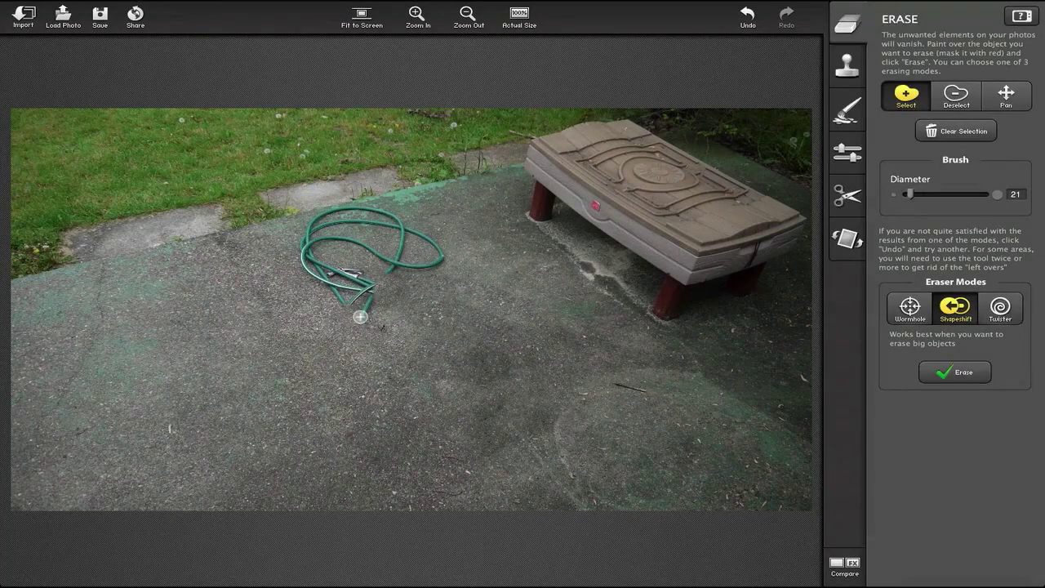
Erase the remaining hose loop, ends and upper remnant, then undo a stray ladder-rail mask in the shed photo
{"action": "mouse_move", "coordinate": [360, 316]}
{"action": "left_mouse_down"}
{"action": "mouse_move", "coordinate": [403, 229]}
{"action": "mouse_move", "coordinate": [443, 253]}
{"action": "mouse_move", "coordinate": [392, 269]}
{"action": "left_mouse_up"}
{"action": "left_click", "coordinate": [954, 372]}
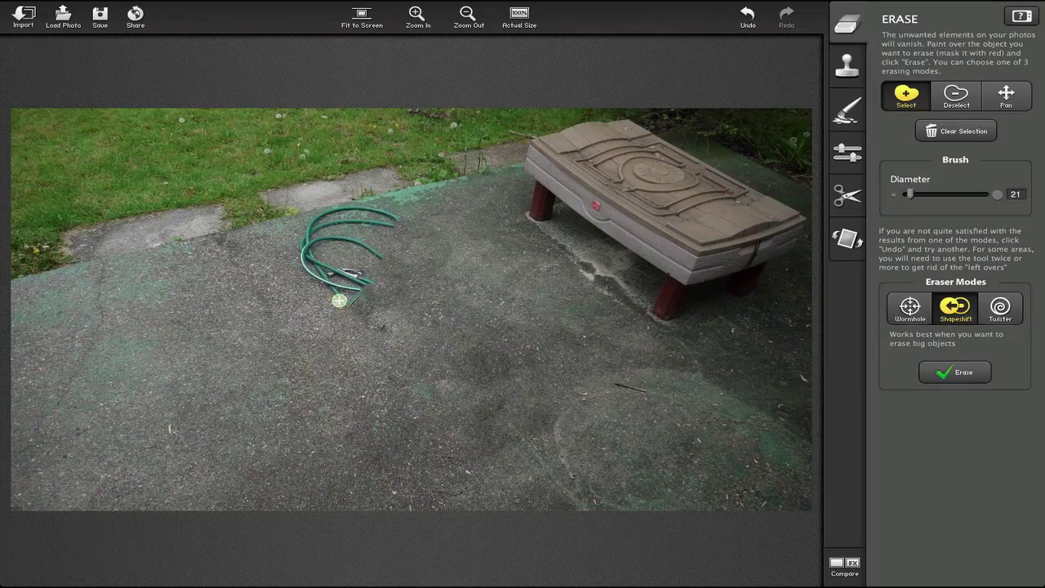
{"action": "mouse_move", "coordinate": [338, 302]}
{"action": "left_mouse_down"}
{"action": "mouse_move", "coordinate": [309, 251]}
{"action": "mouse_move", "coordinate": [361, 278]}
{"action": "mouse_move", "coordinate": [351, 306]}
{"action": "left_mouse_up"}
{"action": "left_click", "coordinate": [953, 372]}
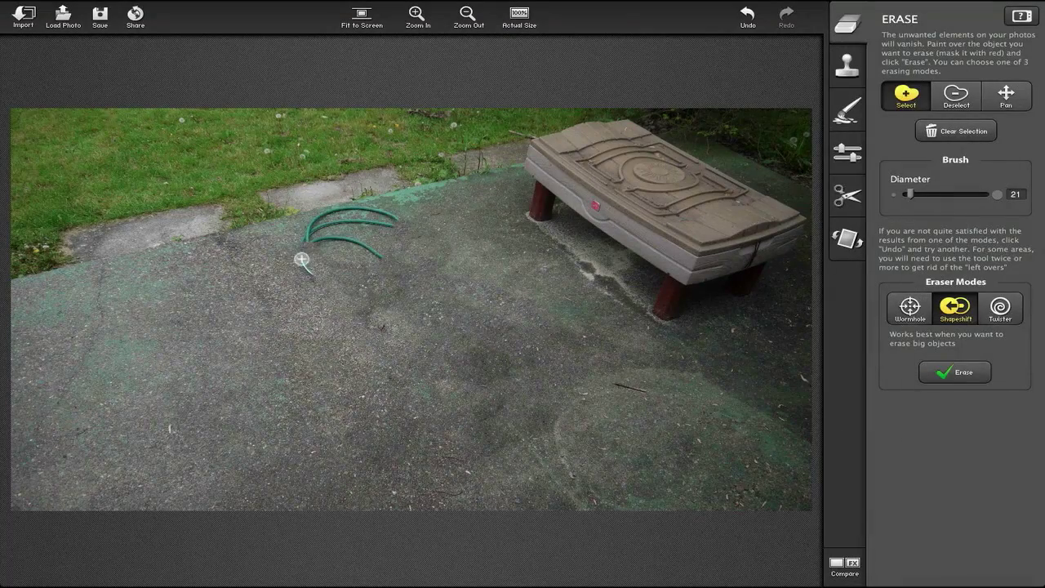
{"action": "left_click_drag", "start_coordinate": [301, 259], "coordinate": [310, 282]}
{"action": "mouse_move", "coordinate": [383, 260]}
{"action": "left_mouse_down"}
{"action": "mouse_move", "coordinate": [340, 239]}
{"action": "mouse_move", "coordinate": [300, 241]}
{"action": "mouse_move", "coordinate": [383, 222]}
{"action": "left_mouse_up"}
{"action": "left_click", "coordinate": [951, 373]}
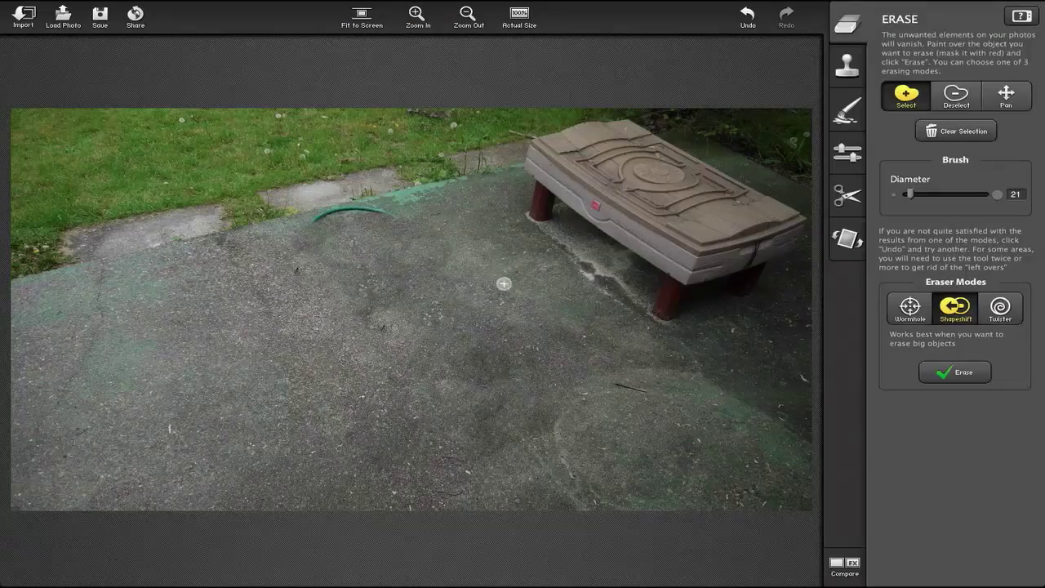
{"action": "left_click_drag", "start_coordinate": [389, 214], "coordinate": [315, 223]}
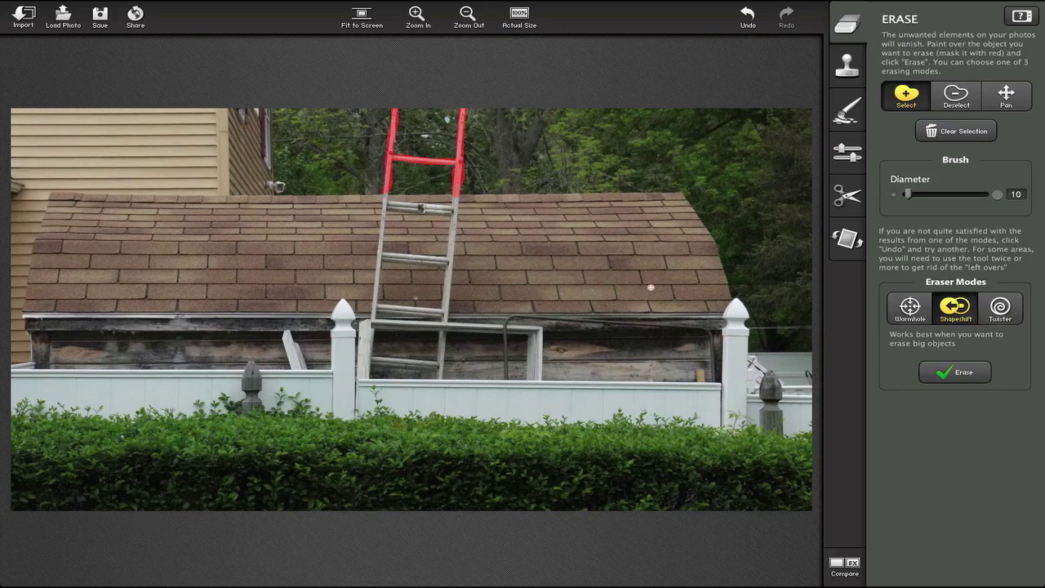
{"action": "key", "text": "ctrl+z"}
Erase the ladder's top, its roof section and its left rail down the wall, undoing stray rail masks
{"action": "left_click", "coordinate": [961, 372]}
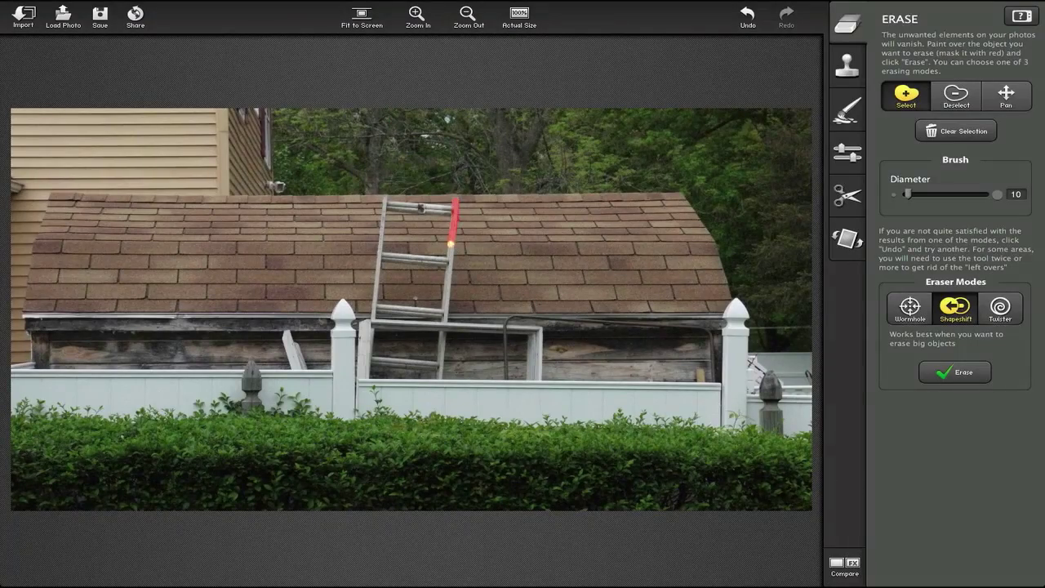
{"action": "key", "text": "ctrl+z"}
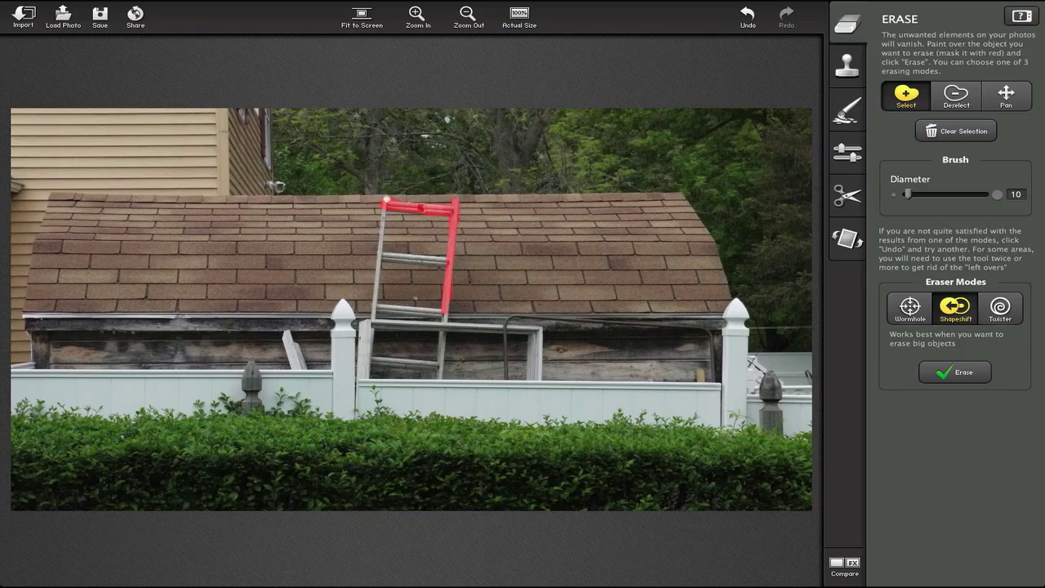
{"action": "left_click", "coordinate": [963, 372]}
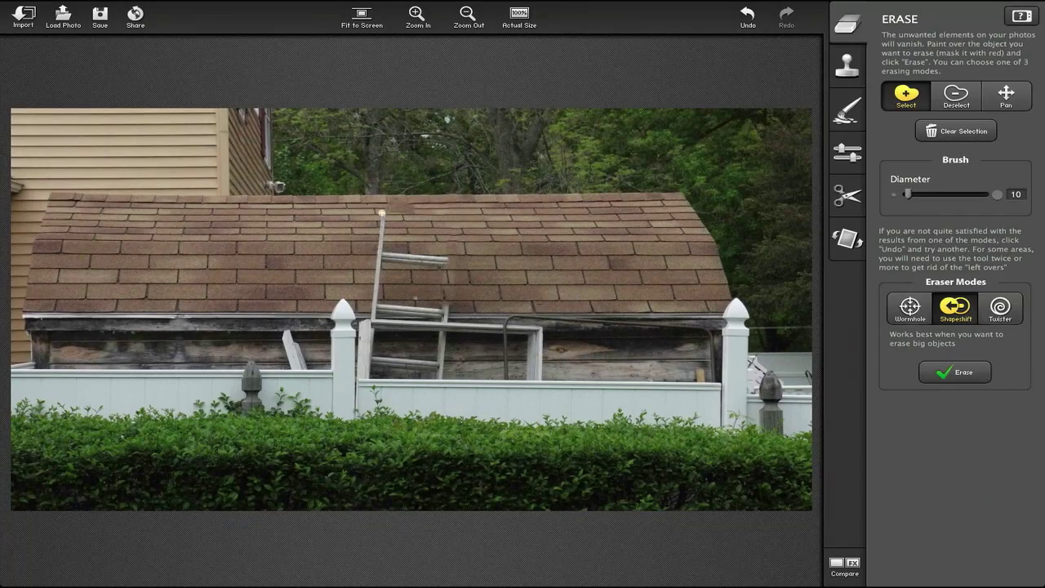
{"action": "mouse_move", "coordinate": [381, 213]}
{"action": "left_mouse_down"}
{"action": "mouse_move", "coordinate": [373, 310]}
{"action": "mouse_move", "coordinate": [382, 257]}
{"action": "mouse_move", "coordinate": [437, 260]}
{"action": "left_mouse_up"}
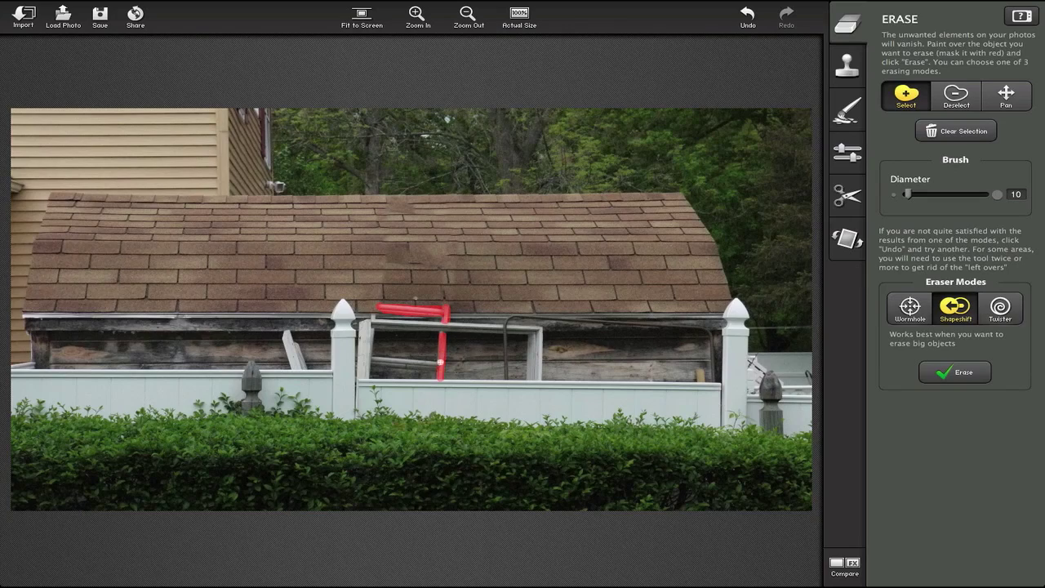
{"action": "left_click", "coordinate": [955, 372]}
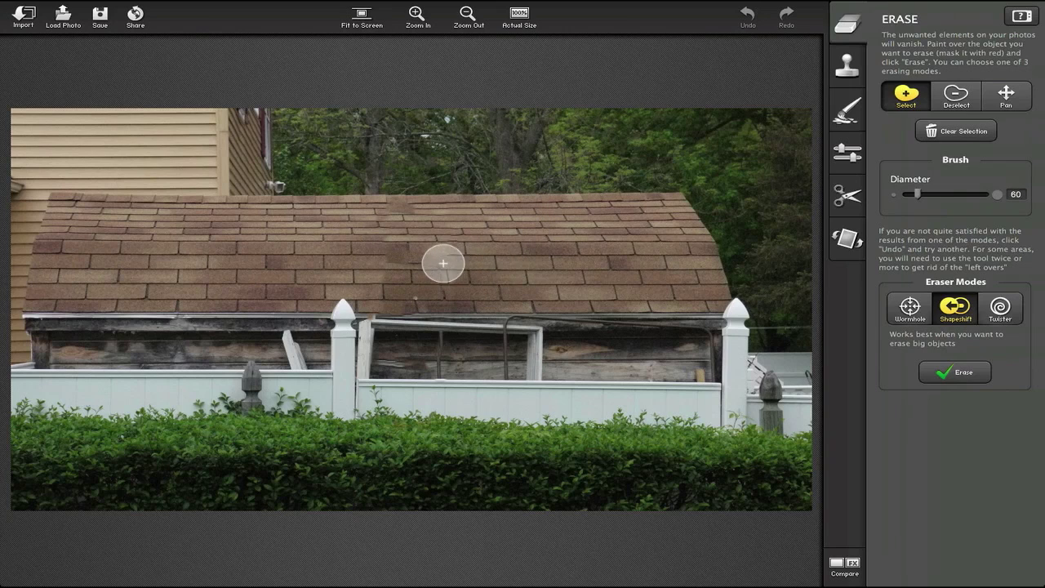
{"action": "left_click", "coordinate": [859, 72]}
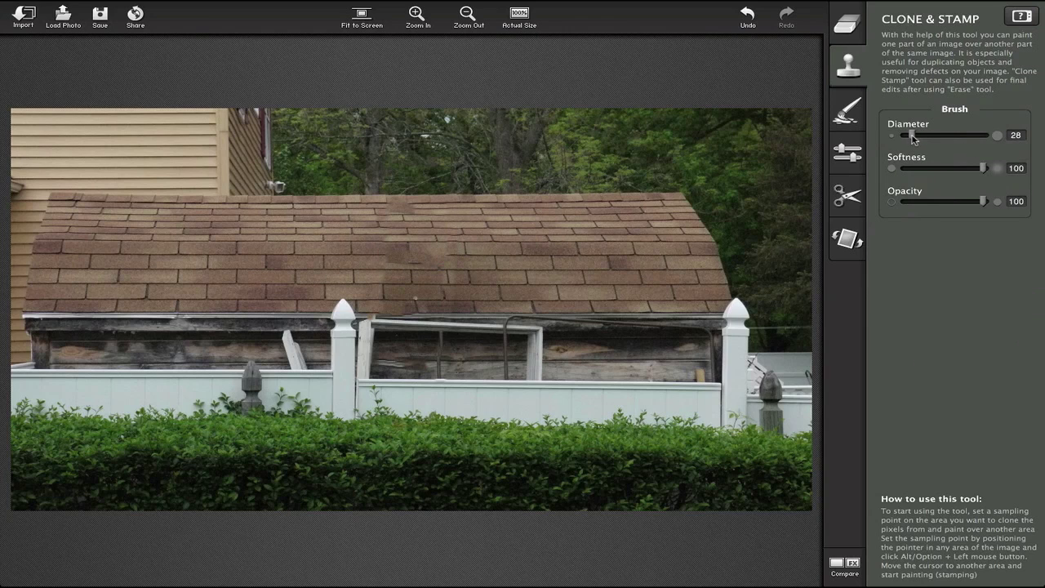
Sample a clean shingle area with the 18-diameter clone brush
{"action": "left_click", "coordinate": [356, 248], "text": "alt"}
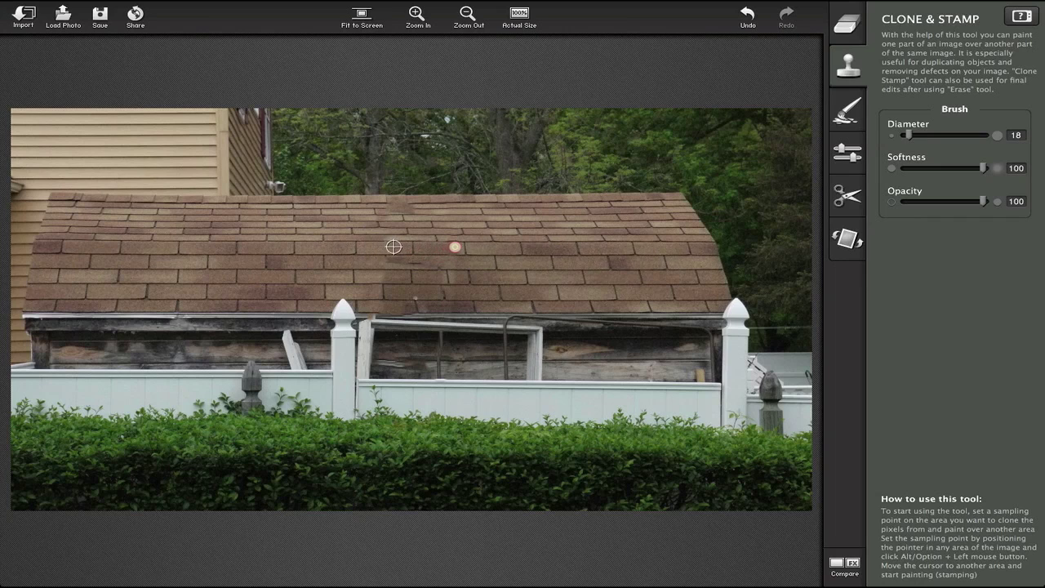
Stamp cloned shingles over five smudged patches along the lower and upper roof
{"action": "mouse_move", "coordinate": [459, 251]}
{"action": "left_mouse_down"}
{"action": "mouse_move", "coordinate": [422, 274]}
{"action": "mouse_move", "coordinate": [437, 264]}
{"action": "left_mouse_up"}
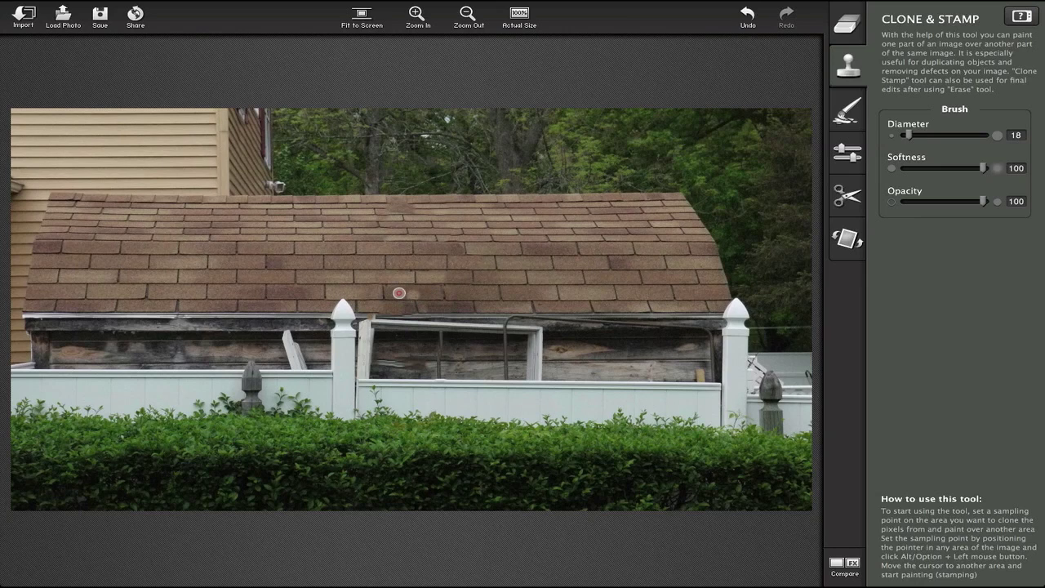
{"action": "mouse_move", "coordinate": [398, 293]}
{"action": "left_mouse_down"}
{"action": "mouse_move", "coordinate": [387, 289]}
{"action": "mouse_move", "coordinate": [439, 291]}
{"action": "mouse_move", "coordinate": [385, 290]}
{"action": "mouse_move", "coordinate": [445, 291]}
{"action": "mouse_move", "coordinate": [376, 292]}
{"action": "mouse_move", "coordinate": [390, 294]}
{"action": "left_mouse_up"}
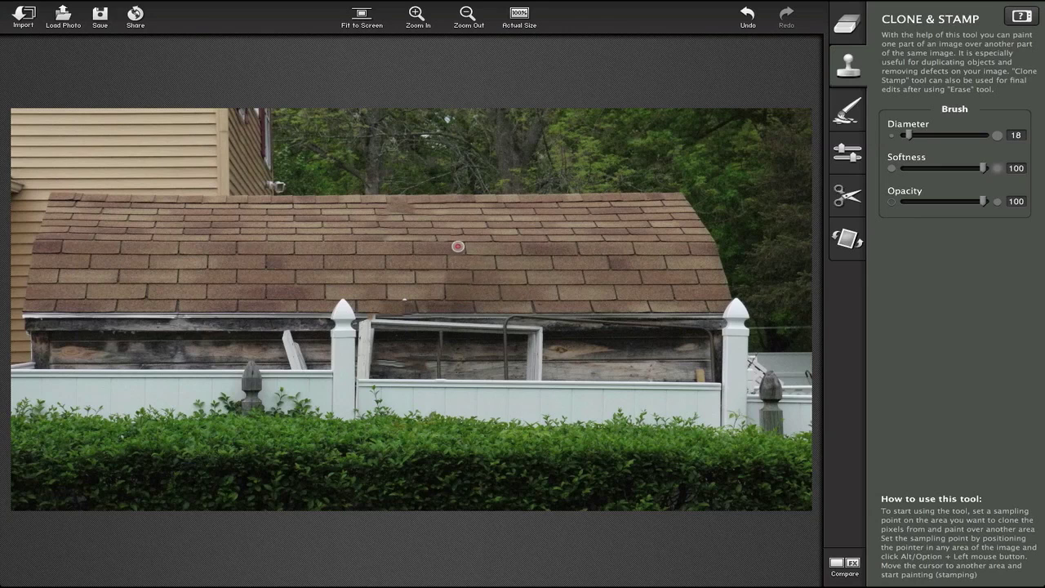
{"action": "mouse_move", "coordinate": [458, 245]}
{"action": "left_mouse_down"}
{"action": "mouse_move", "coordinate": [424, 248]}
{"action": "mouse_move", "coordinate": [511, 248]}
{"action": "left_mouse_up"}
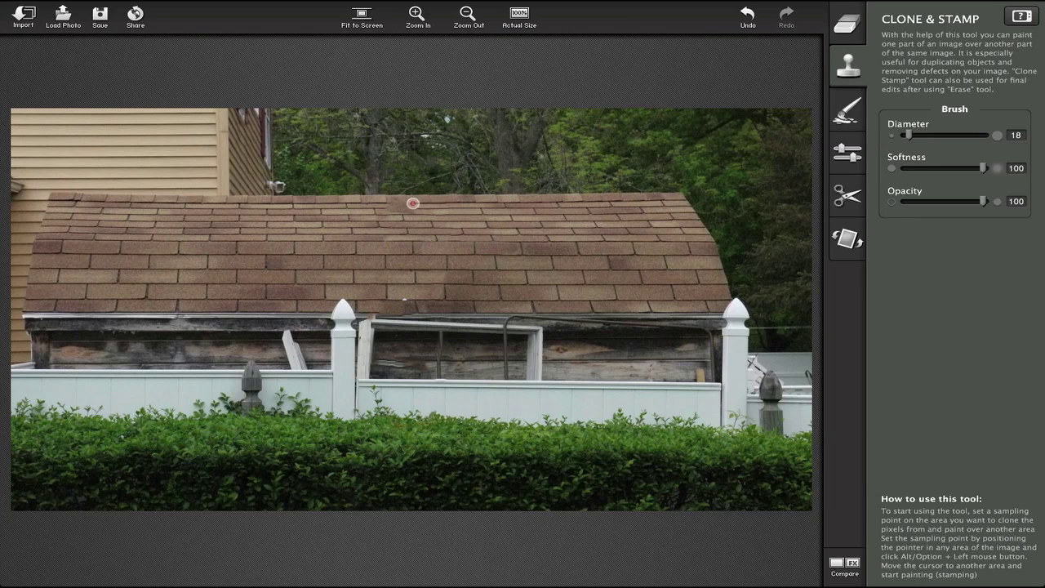
{"action": "mouse_move", "coordinate": [403, 205]}
{"action": "left_mouse_down"}
{"action": "mouse_move", "coordinate": [386, 207]}
{"action": "mouse_move", "coordinate": [419, 209]}
{"action": "mouse_move", "coordinate": [375, 209]}
{"action": "mouse_move", "coordinate": [441, 209]}
{"action": "left_mouse_up"}
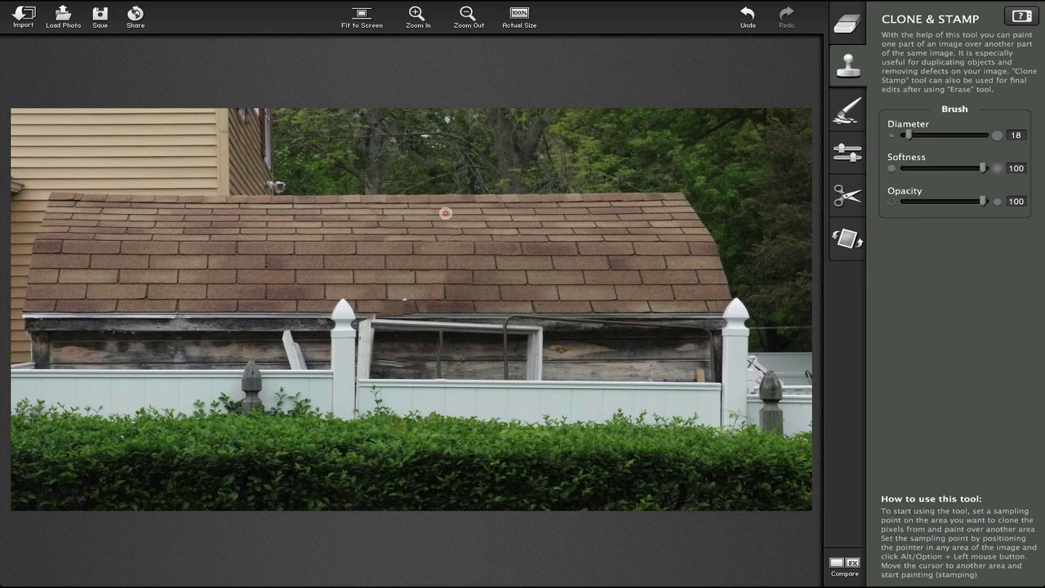
{"action": "left_click_drag", "start_coordinate": [444, 214], "coordinate": [414, 211]}
{"action": "mouse_move", "coordinate": [403, 307]}
{"action": "left_mouse_down"}
{"action": "mouse_move", "coordinate": [421, 308]}
{"action": "mouse_move", "coordinate": [372, 307]}
{"action": "mouse_move", "coordinate": [455, 303]}
{"action": "mouse_move", "coordinate": [403, 297]}
{"action": "mouse_move", "coordinate": [477, 300]}
{"action": "left_mouse_up"}
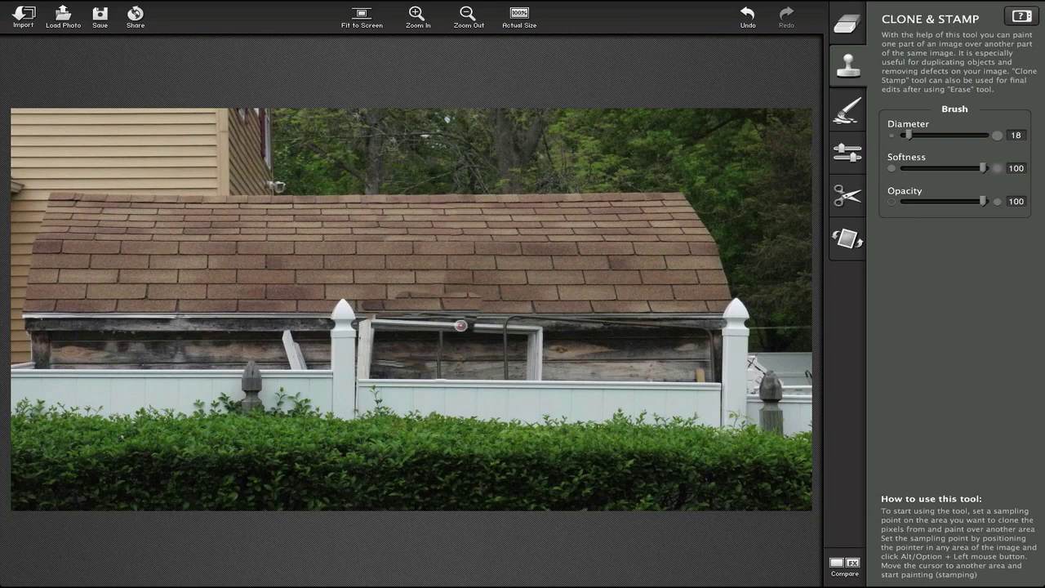
{"action": "key", "text": "ctrl+z"}
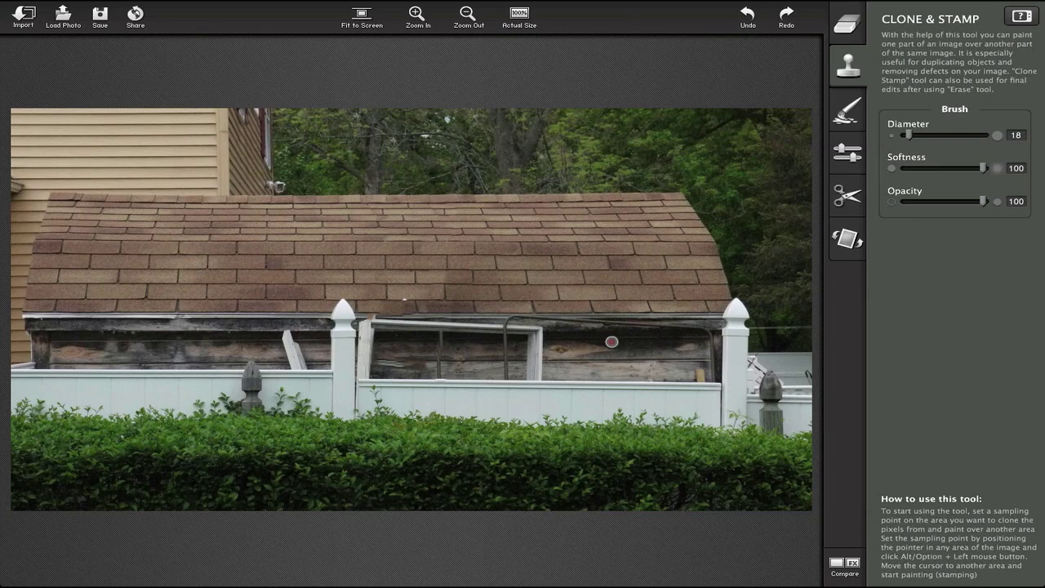